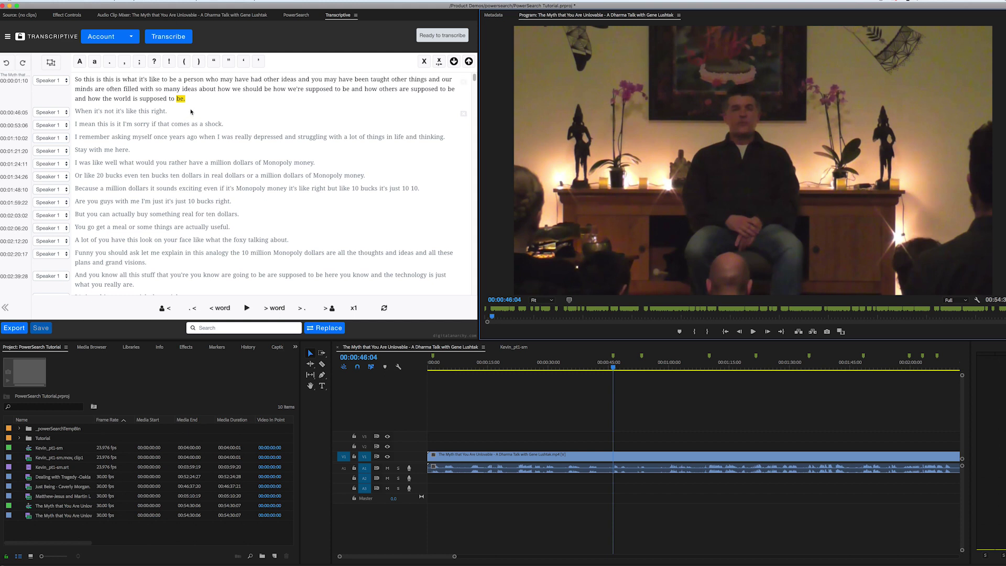
Review the Dealing with Tragedy clip's metadata, Kevin_pt1-sm caption entries, and the Myth sequence's markers
click(493, 15)
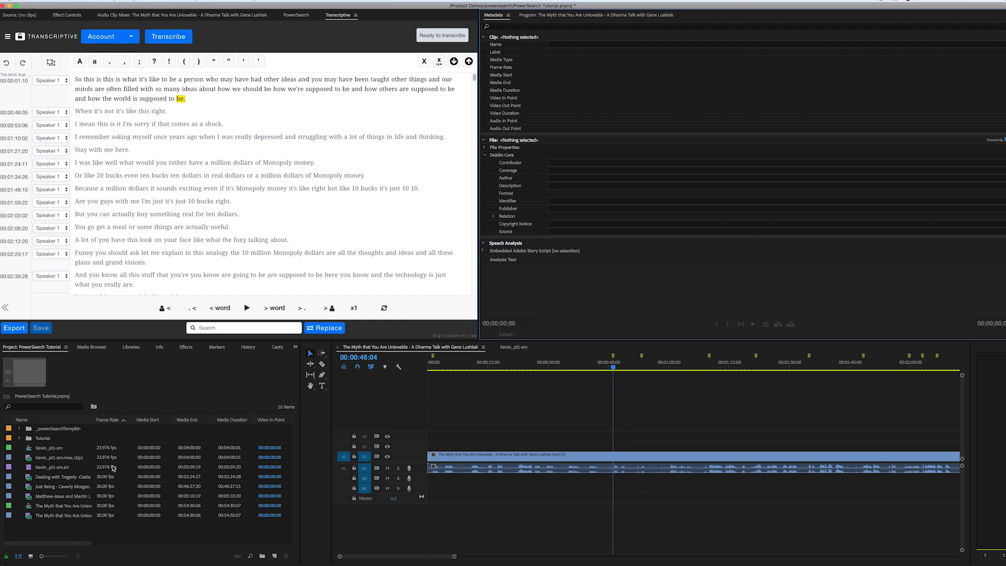
click(74, 479)
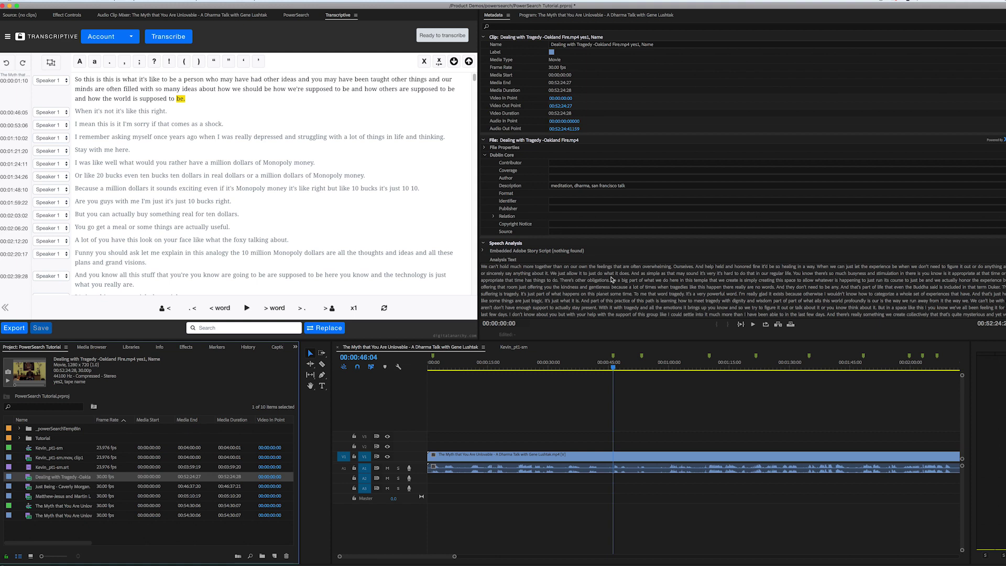
click(277, 347)
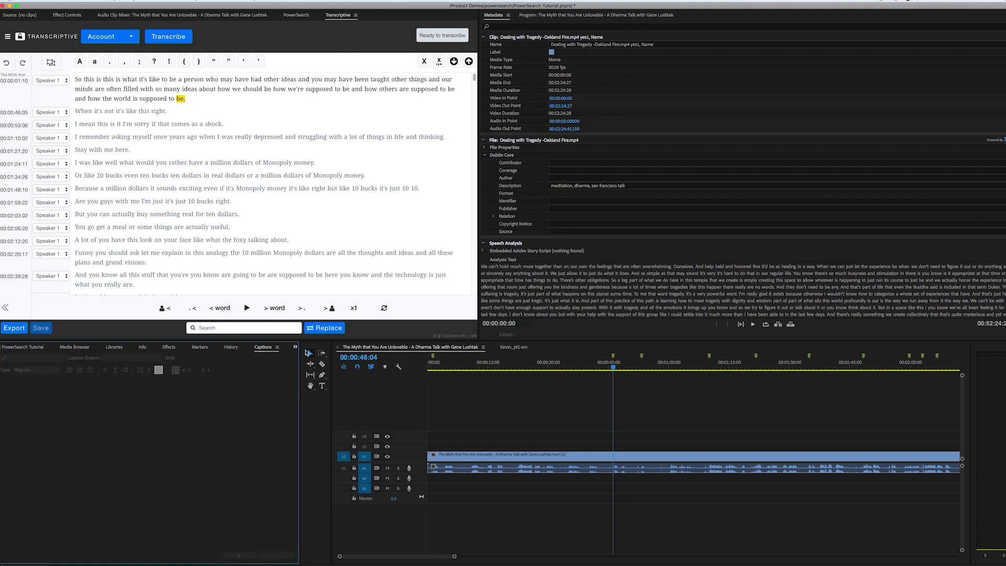
click(526, 348)
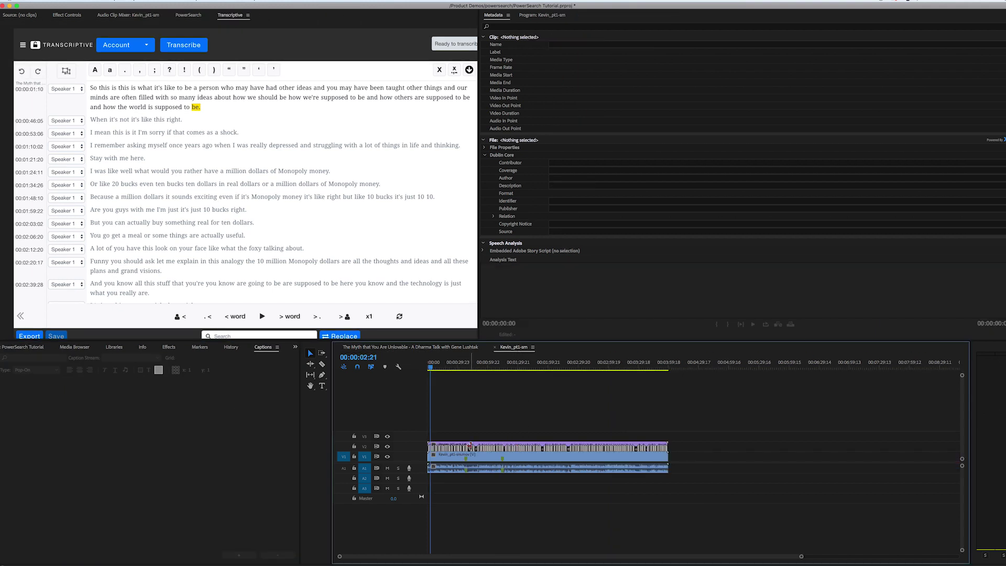
click(471, 448)
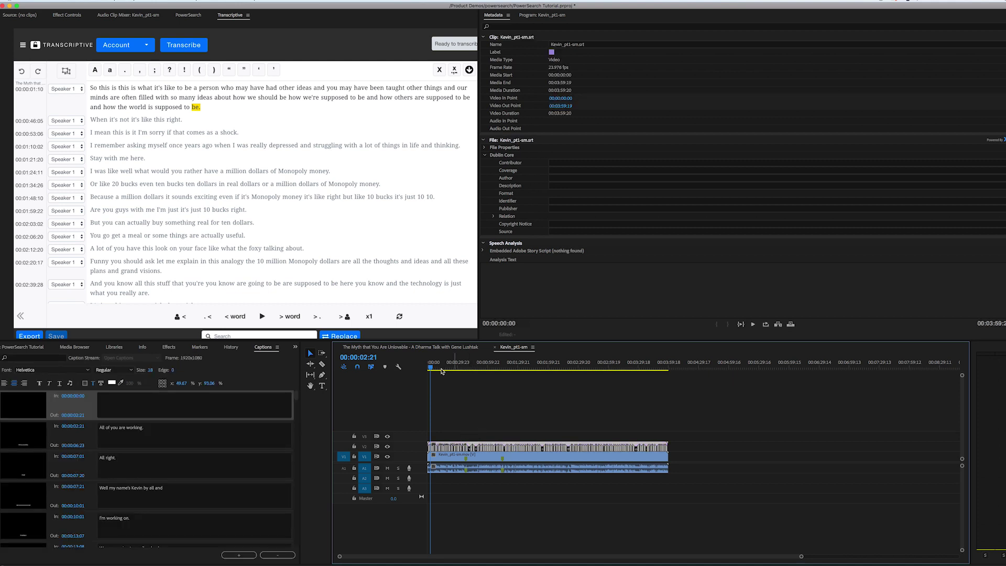
click(200, 347)
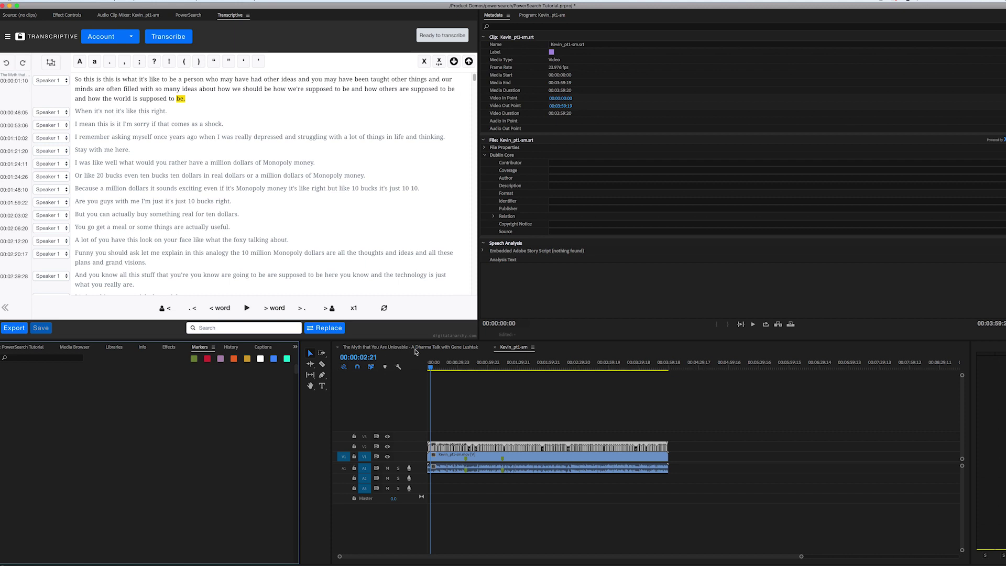
click(415, 348)
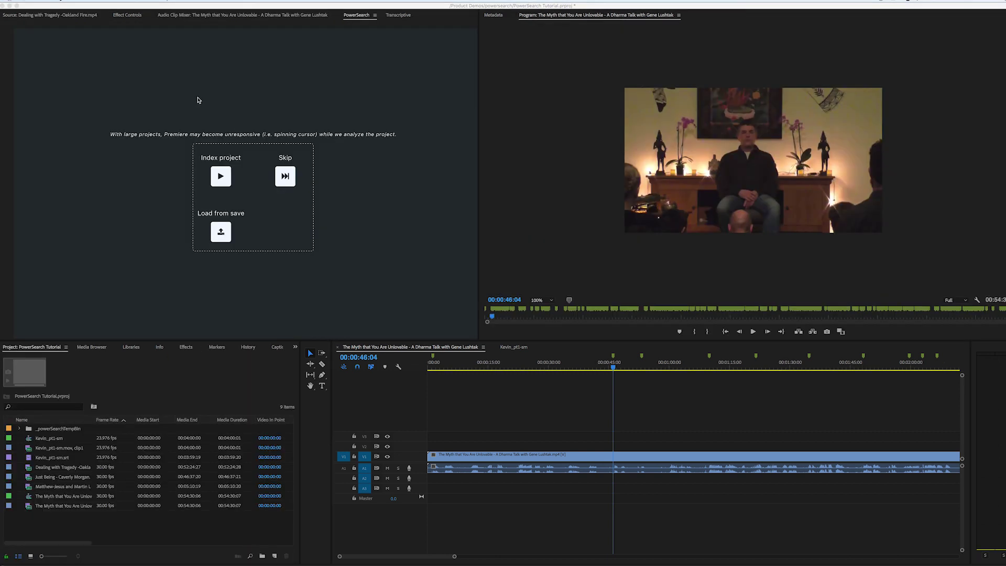
Index the project so its sequences, media clips and Kevin_pt1-sm.srt caption file are listed
click(220, 178)
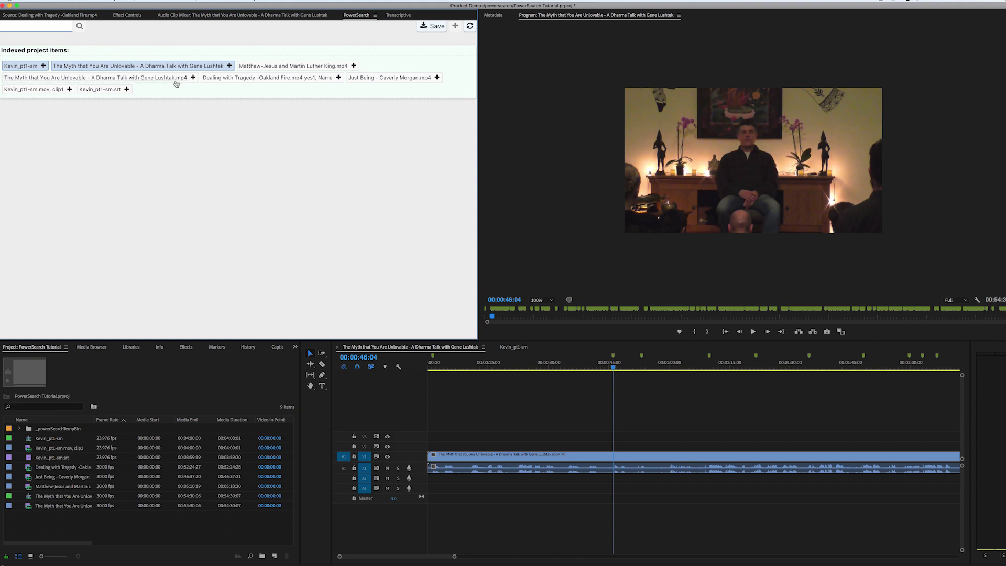
Switch back to the Transcriptive panel showing the Dharma talk's speaker-labelled transcript
click(399, 16)
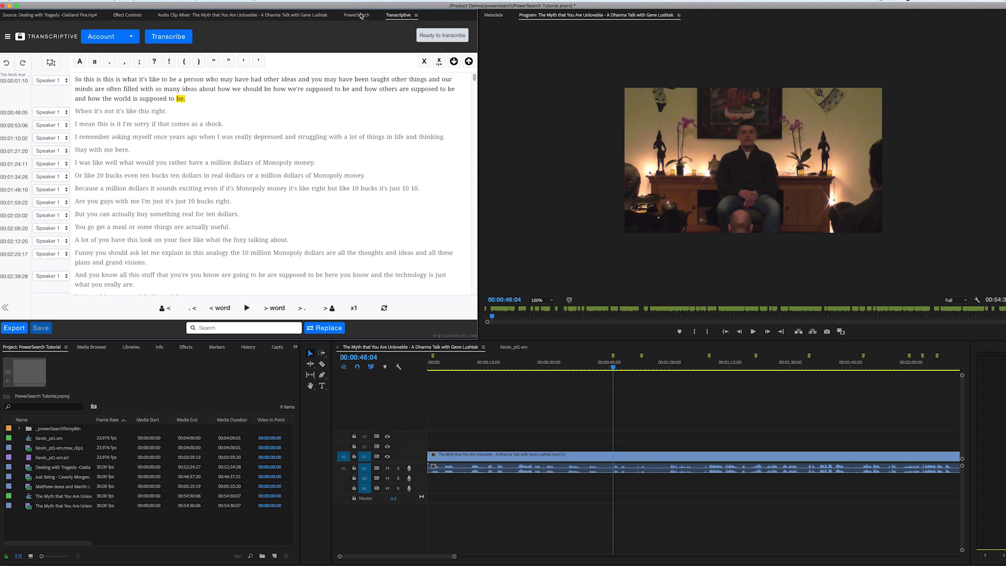
Switch to PowerSearch to see the indexed clips, sequences and caption file
click(360, 16)
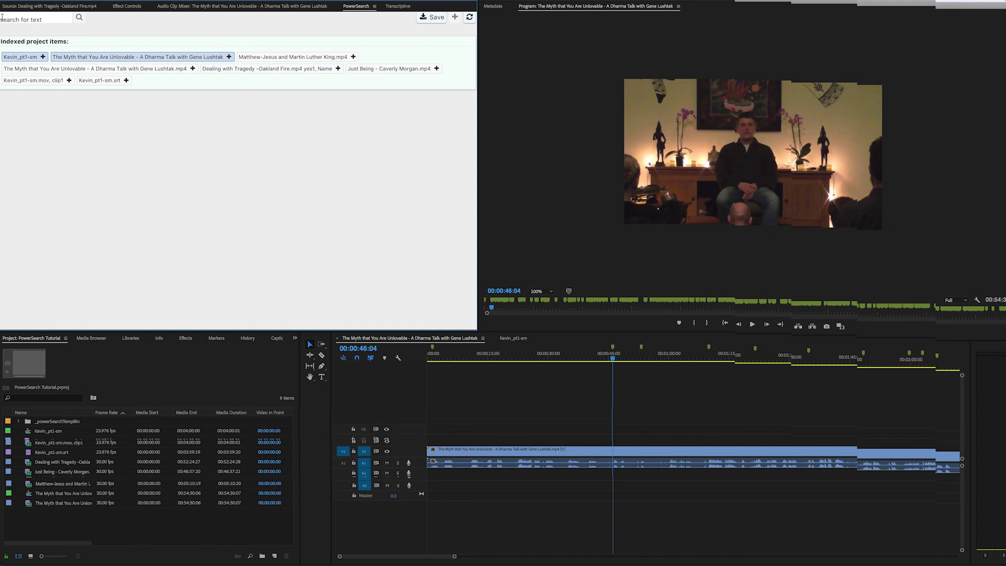
Run a PowerSearch query for 'meditation' to list timecoded transcript hits
click(2, 18)
text(meditation)
key(Return)
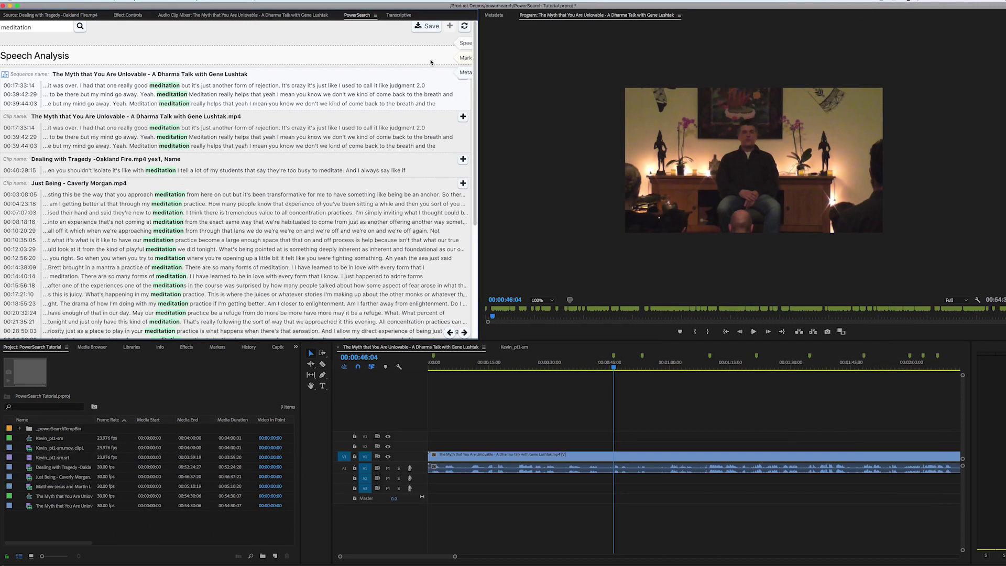
Jump to the Markers results, then show the Dealing with Tragedy clip's metadata
click(457, 57)
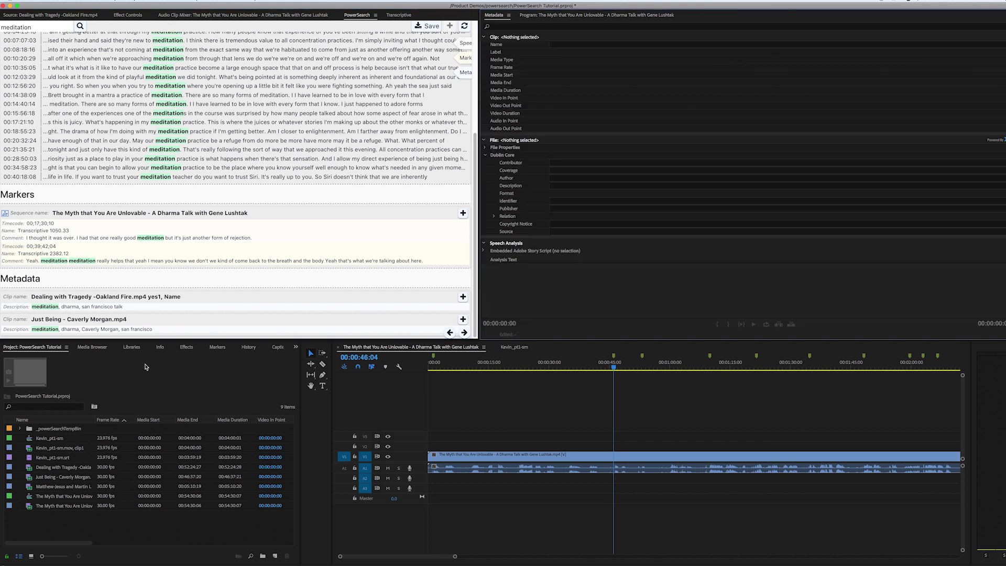
click(71, 468)
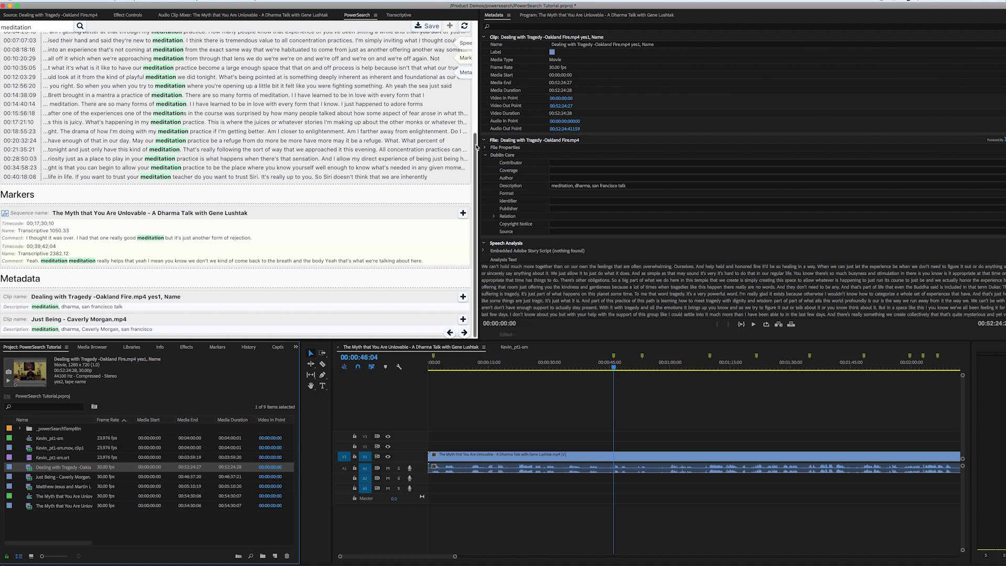
Jump the Myth sequence timeline to the 00:39:42:29 meditation transcript hit
drag(475, 149, 478, 37)
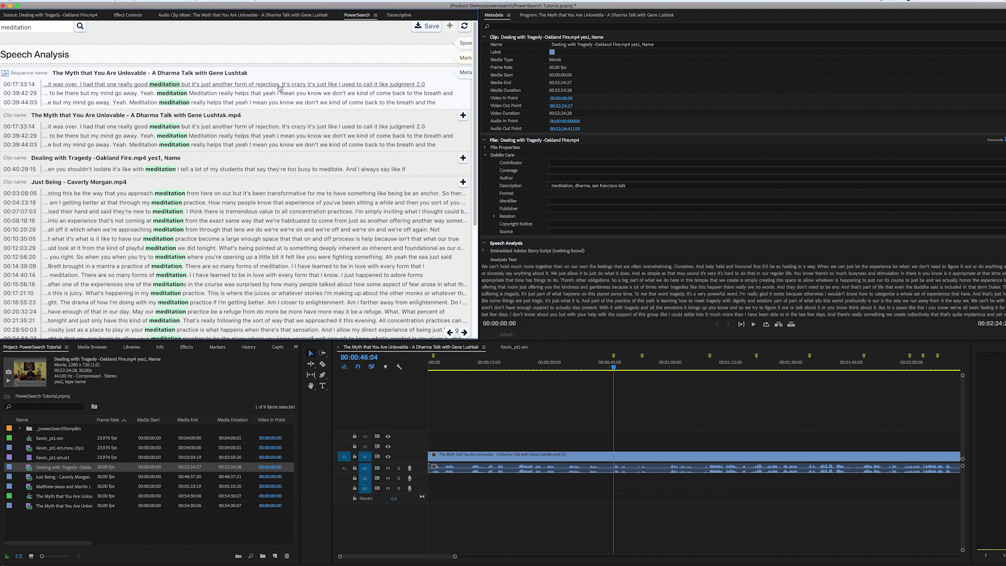
click(253, 94)
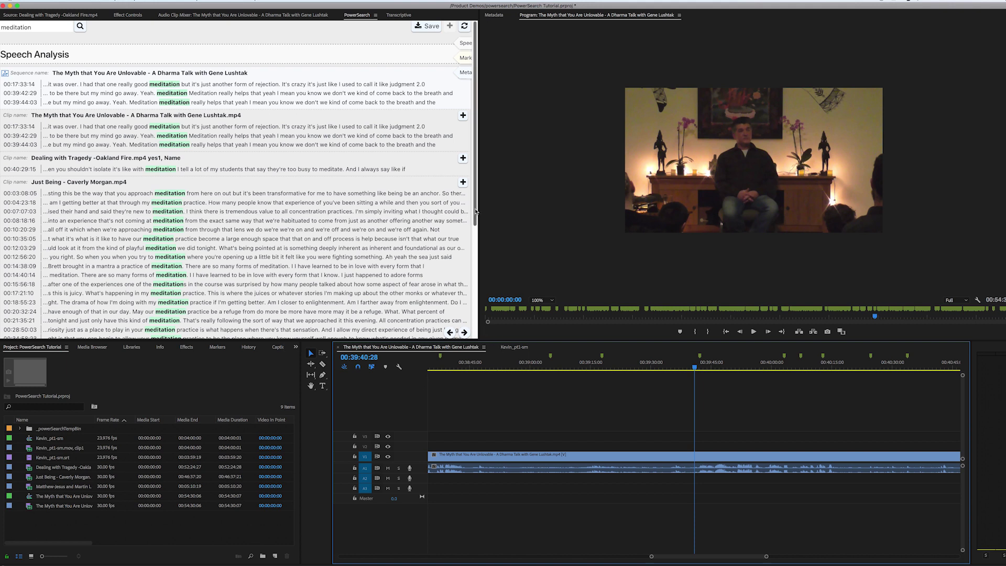
Jump the playhead to the first meditation marker hit, then return to the results' top
scroll(465, 216, down, 5)
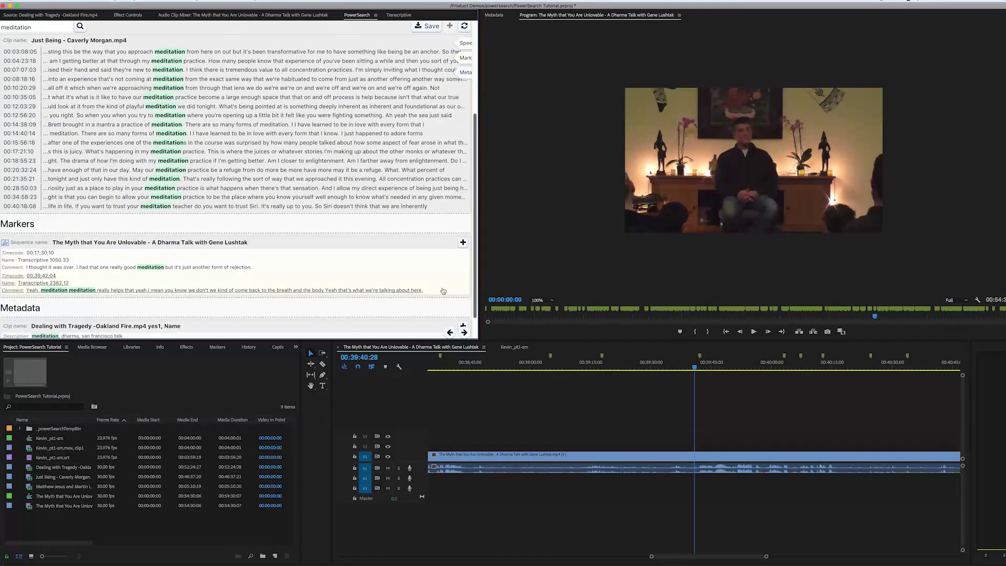
click(101, 269)
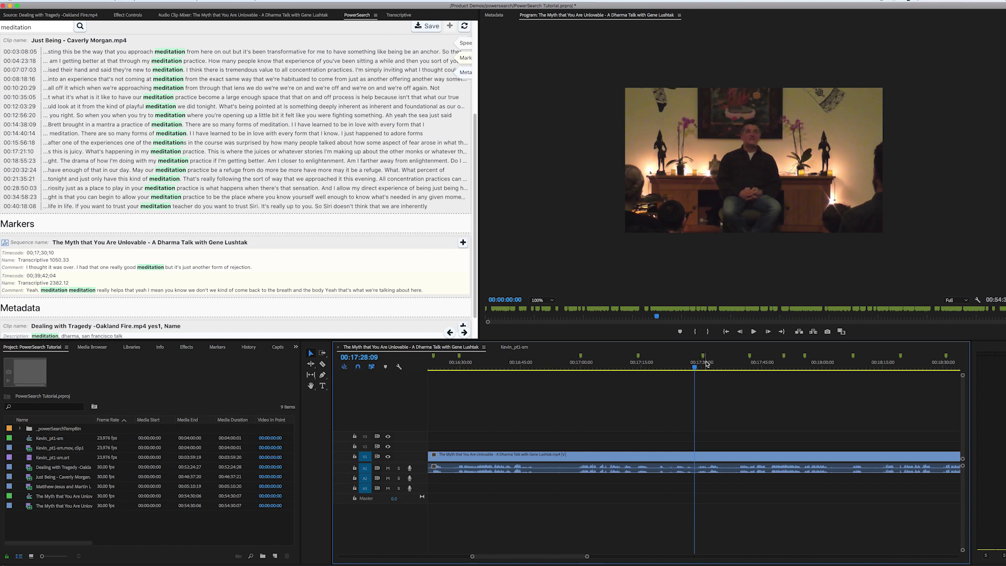
click(466, 43)
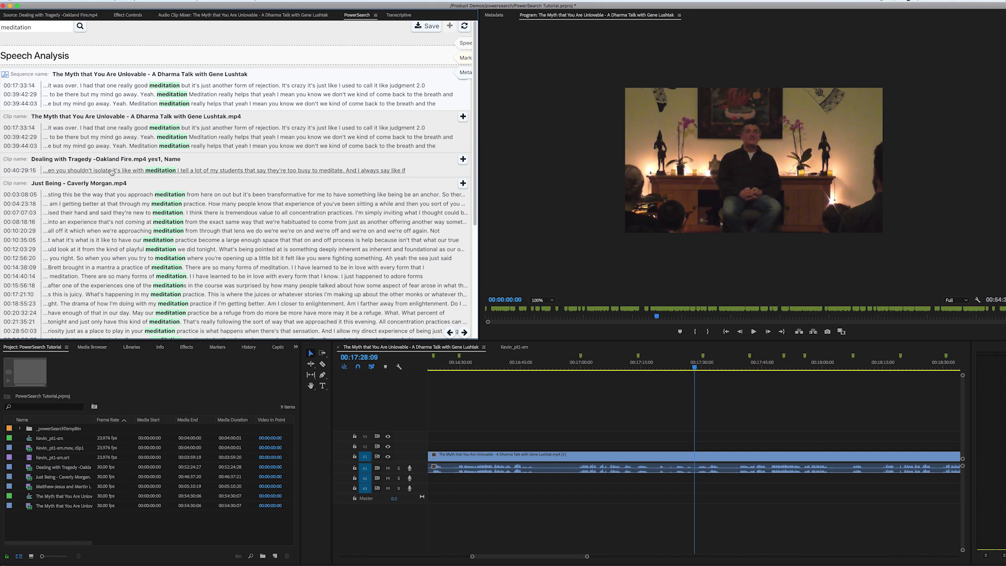
Open the Dealing with Tragedy hit at 00:40:29:15 and another meditation speech-analysis match
click(113, 171)
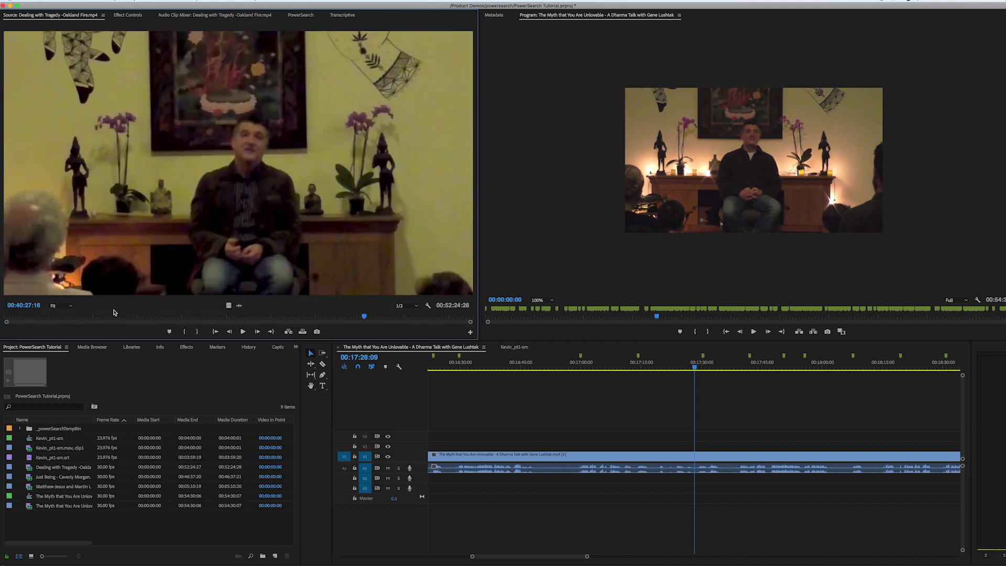
click(300, 17)
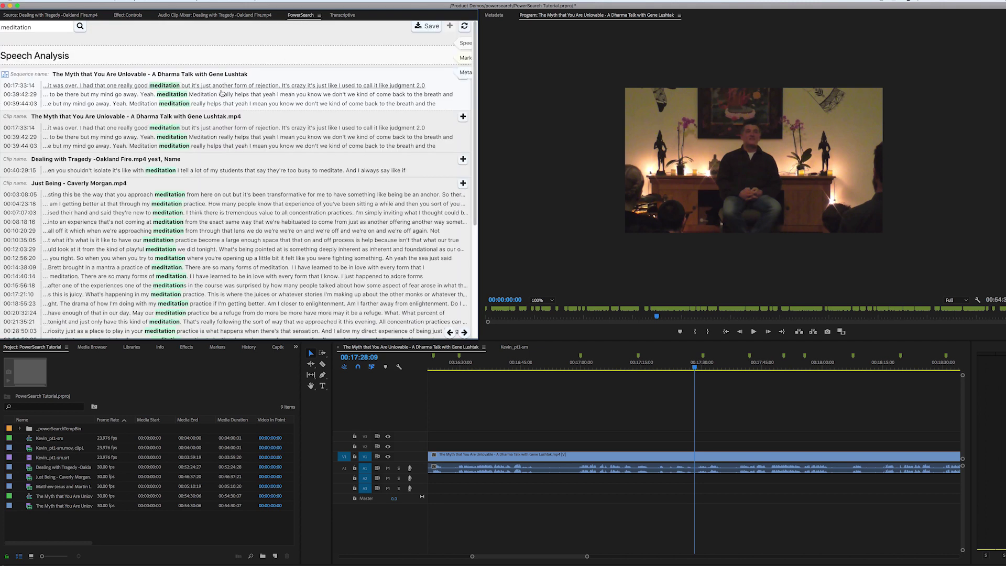
click(152, 138)
click(295, 16)
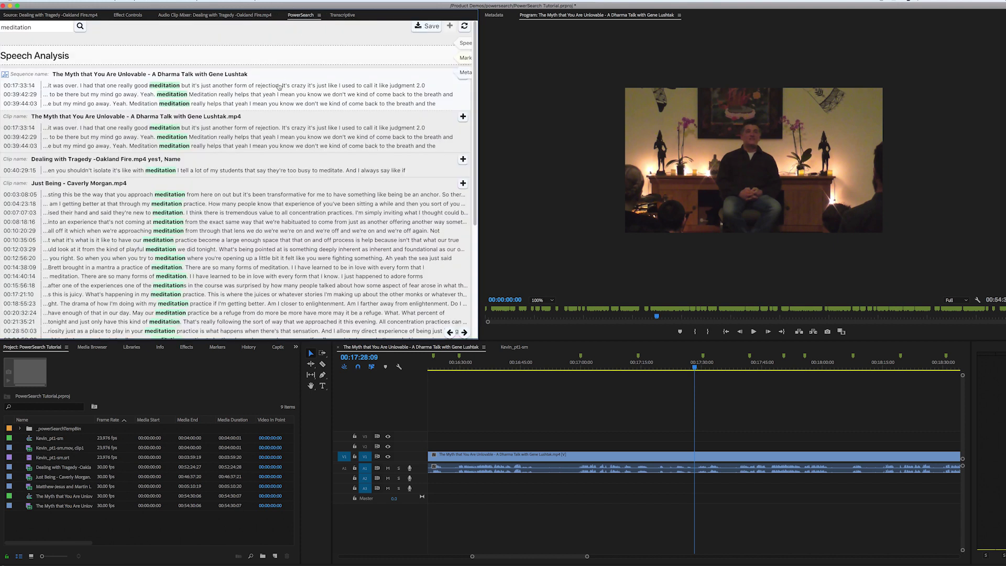
Open Dealing with Tragedy -Oakland Fire.mp4 from its meditation metadata hit
scroll(475, 239, down, 3)
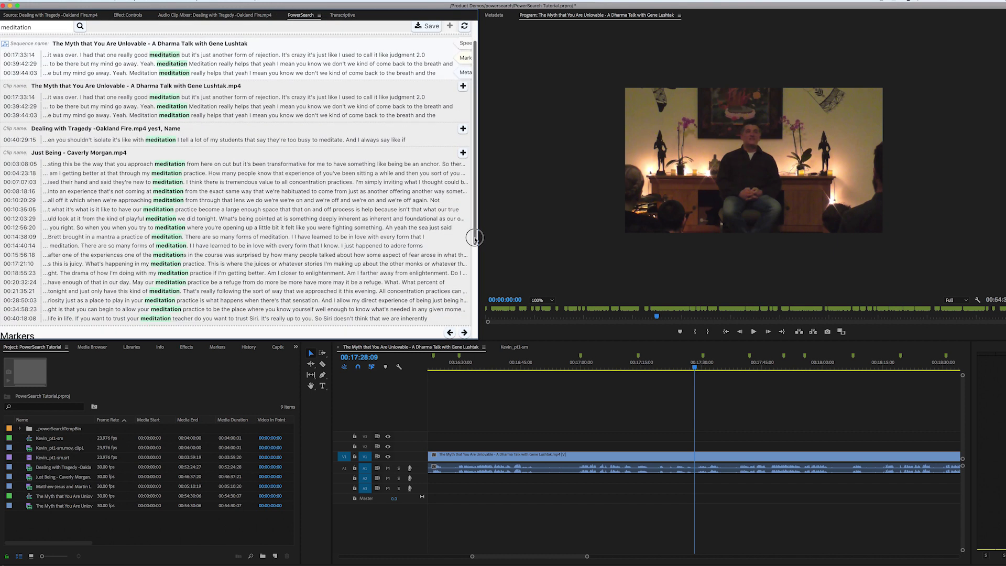
scroll(475, 238, down, 5)
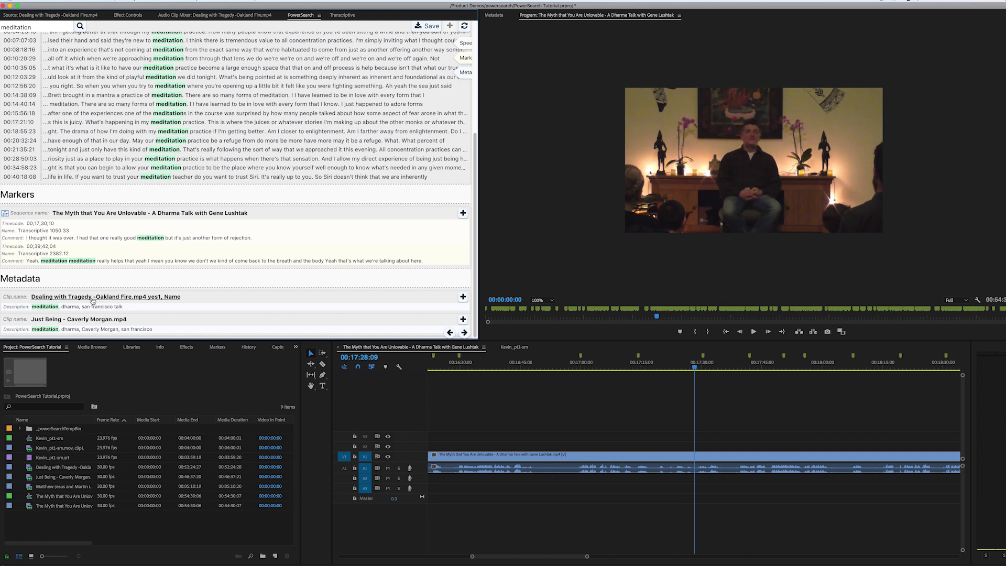
click(90, 297)
Return to the top of the results and select the 'meditation' search text
scroll(471, 102, up, 3)
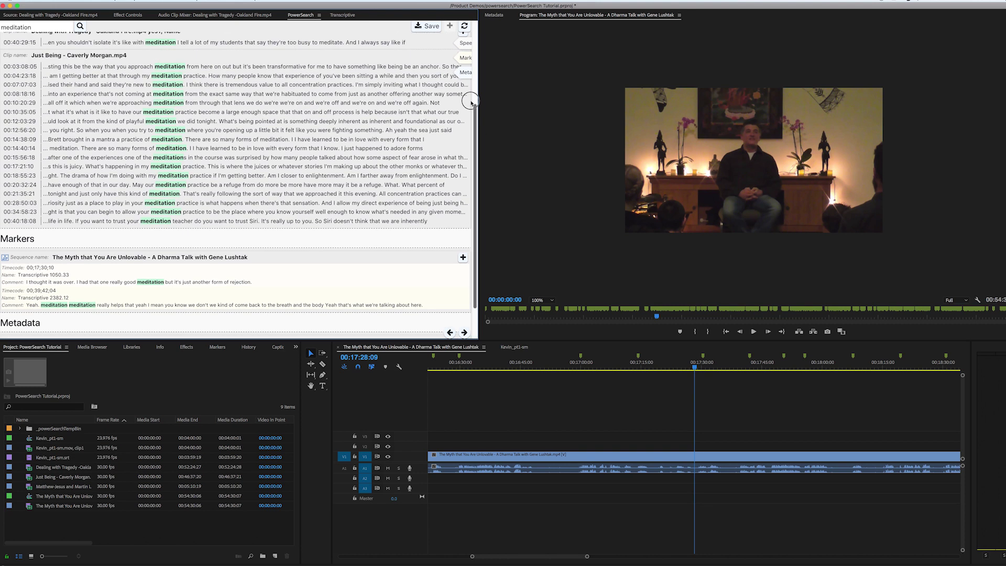
scroll(471, 103, up, 5)
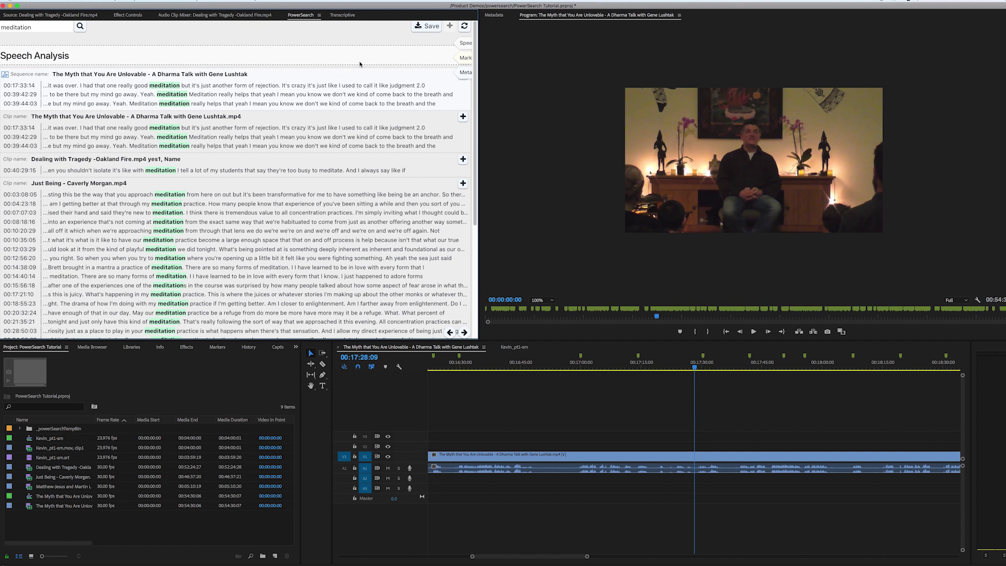
click(50, 29)
Delete the 'meditation' search text so the indexed project items list returns
key(super+a)
key(BackSpace)
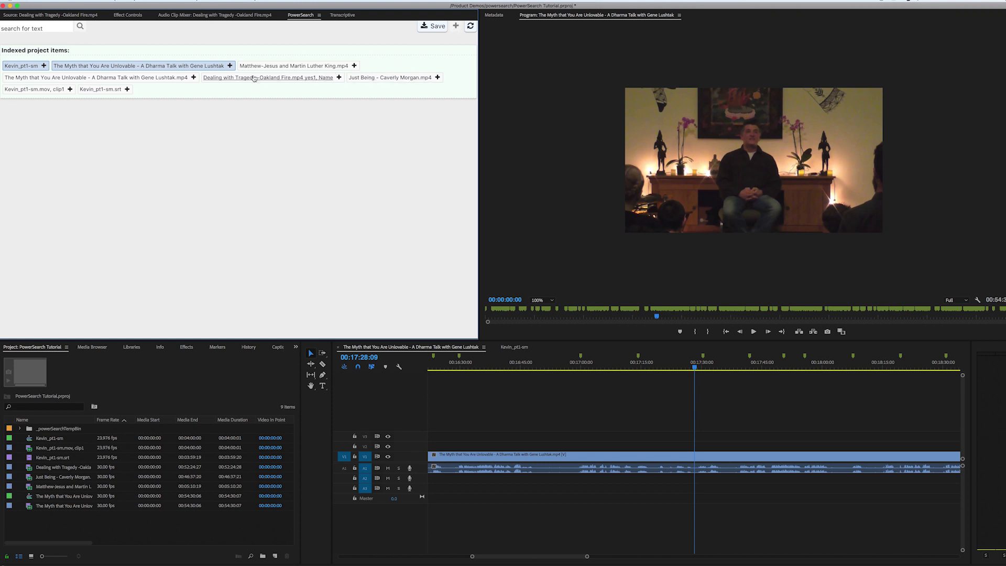
Show the metadata for Dealing with Tragedy -Oakland Fire.mp4, then request a full project re-index
click(493, 14)
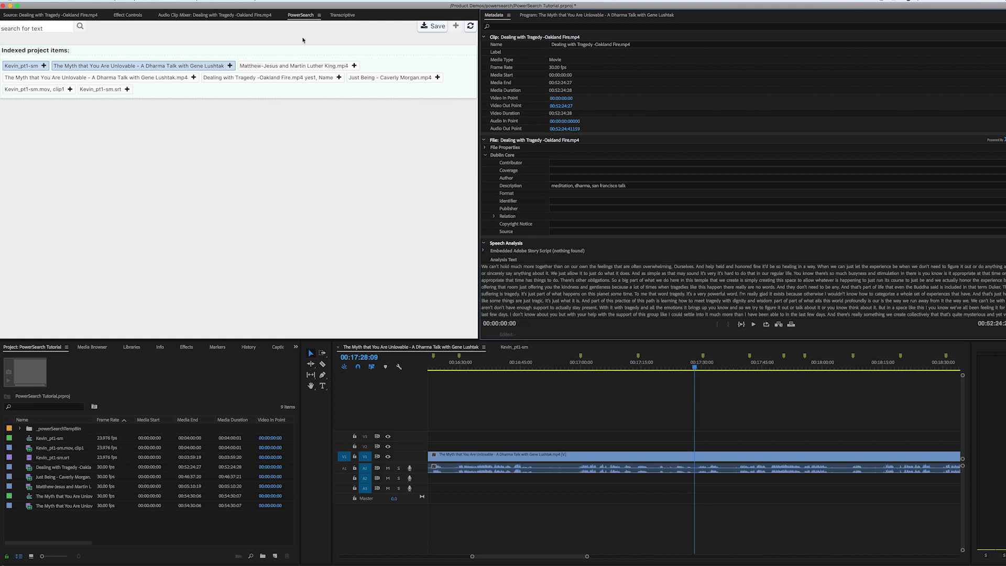
click(471, 27)
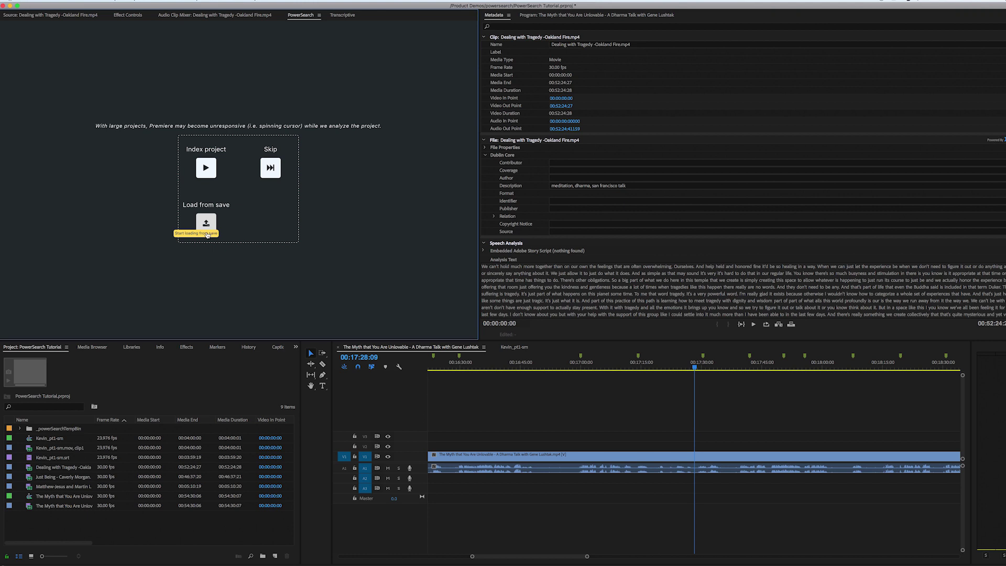
Index the project so PowerSearch lists clips, sequences and the Kevin_pt1-sm.srt caption file
click(206, 224)
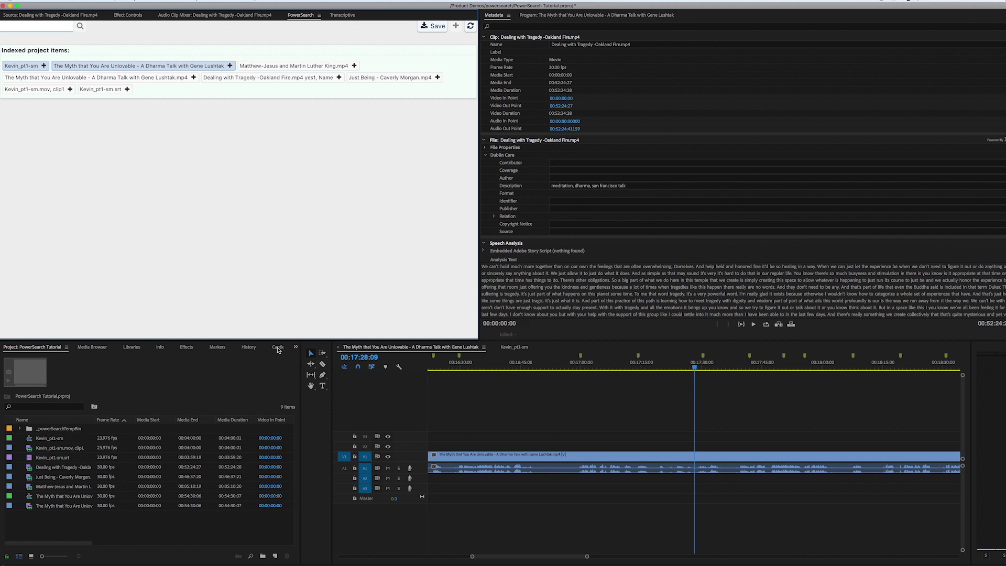
Select Kevin_pt1-sm.srt and open the Kevin_pt1-sm sequence with its caption list
click(66, 461)
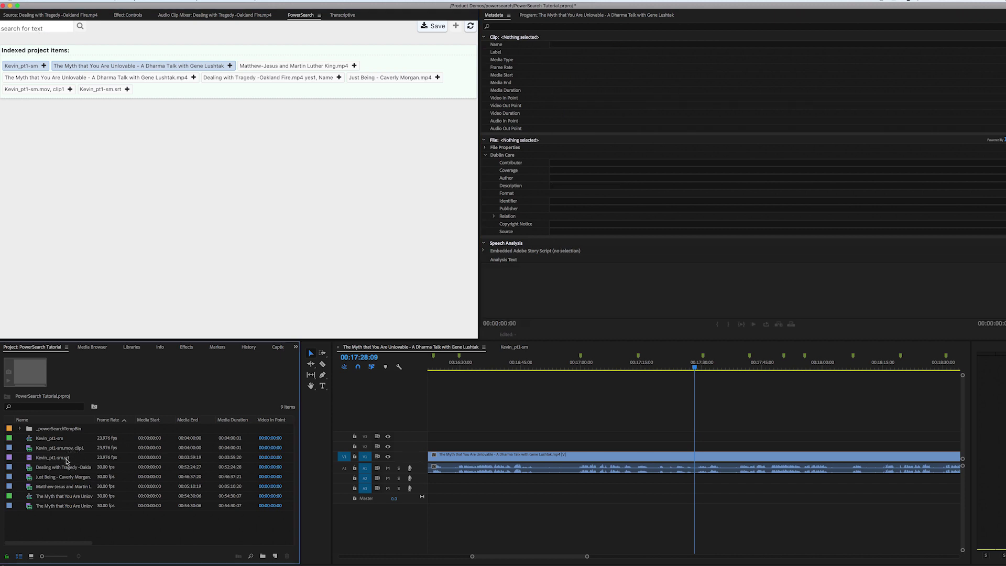
click(66, 461)
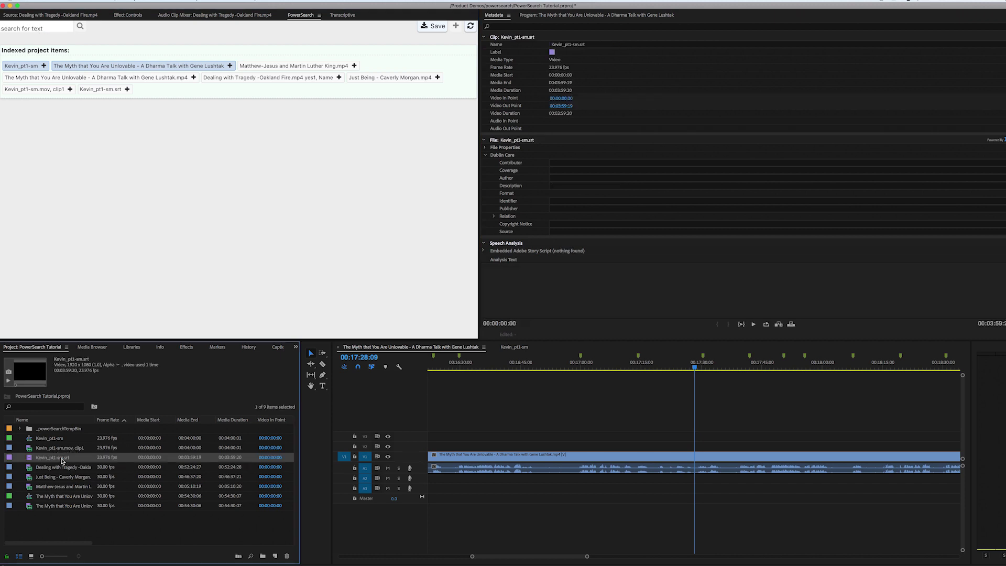
click(515, 347)
click(278, 347)
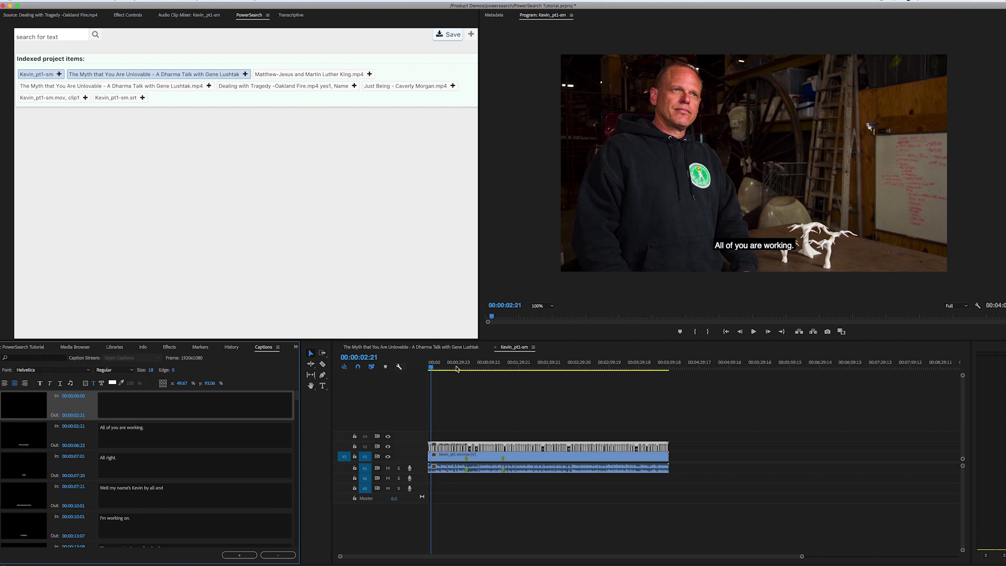
Show the Kevin_pt1-sm sequence's empty marker list and focus the PowerSearch field
click(199, 348)
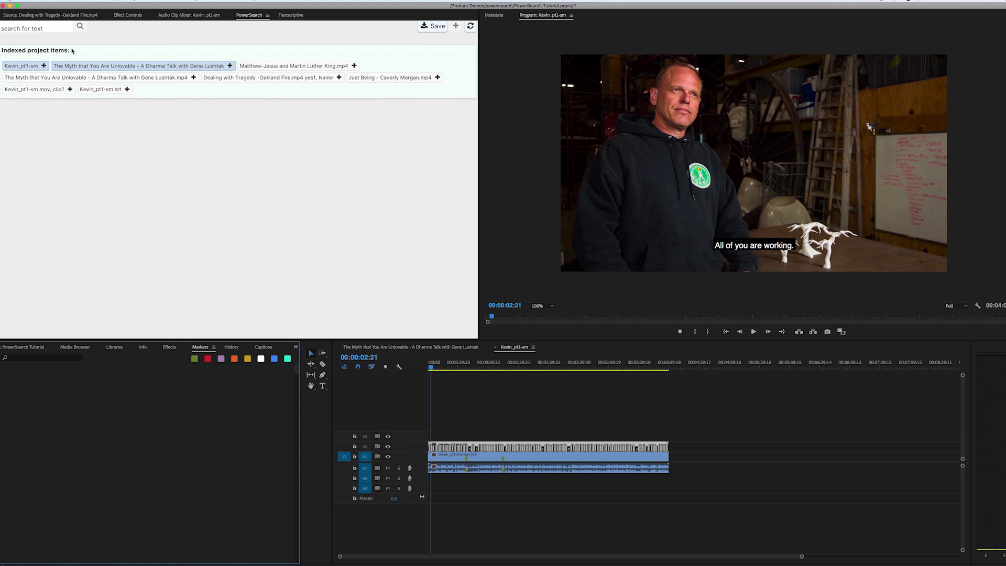
click(62, 29)
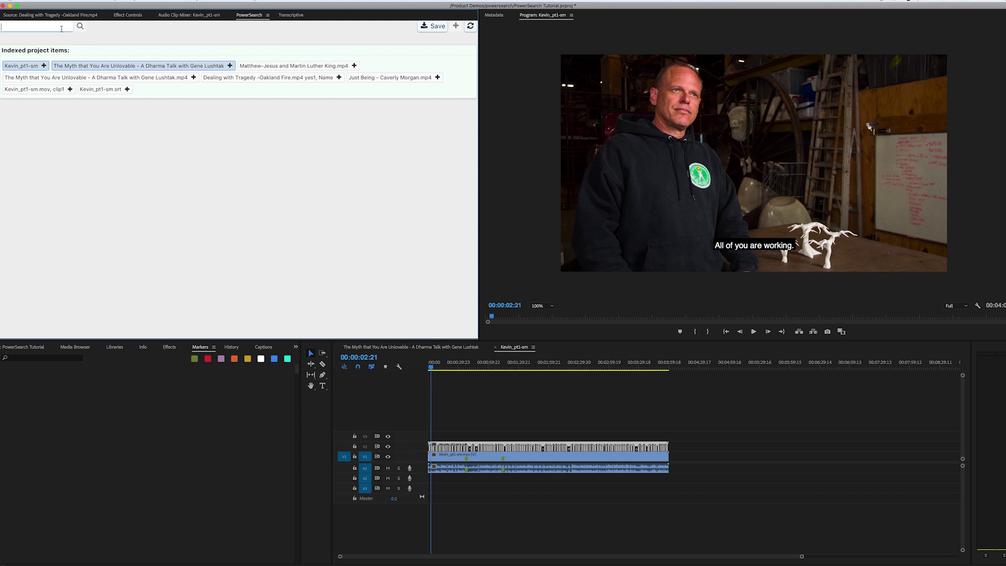
Search for 'steel' and jump to the third transcript hit at 00:01:20:02
text(steel)
key(Return)
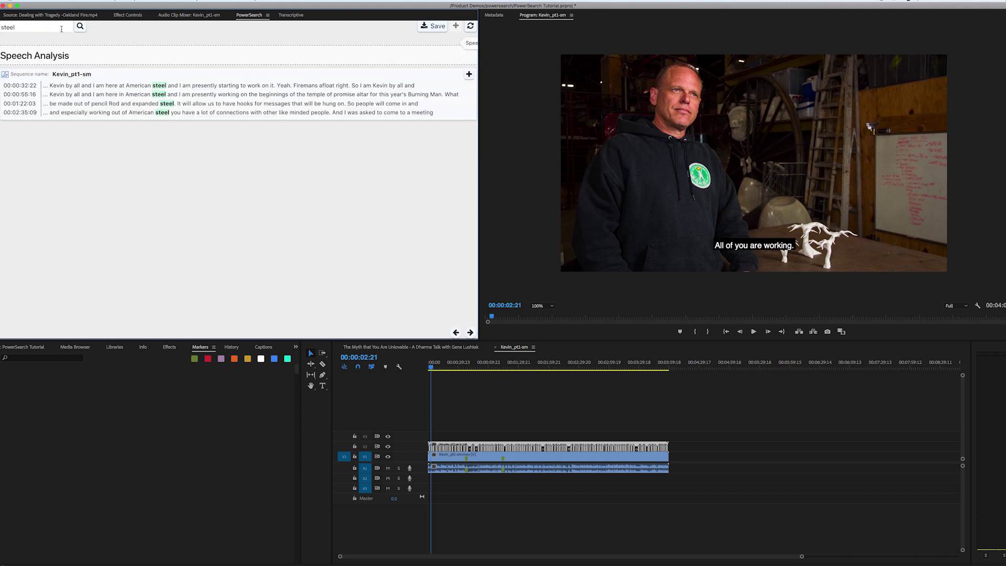
click(225, 103)
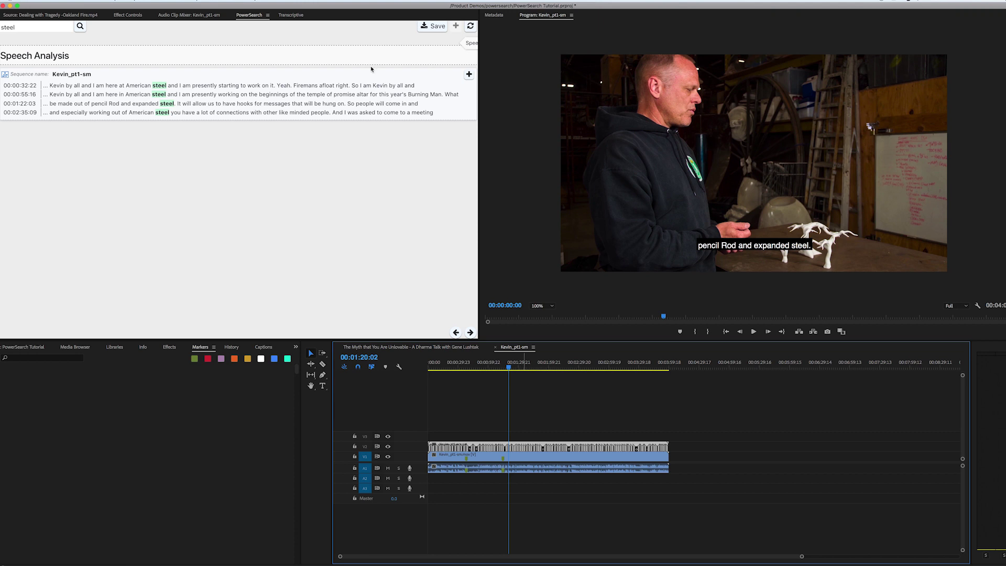
Show the Kevin_pt1-sm sequence's timecoded, speaker-labelled transcript in the Transcriptive panel
click(291, 15)
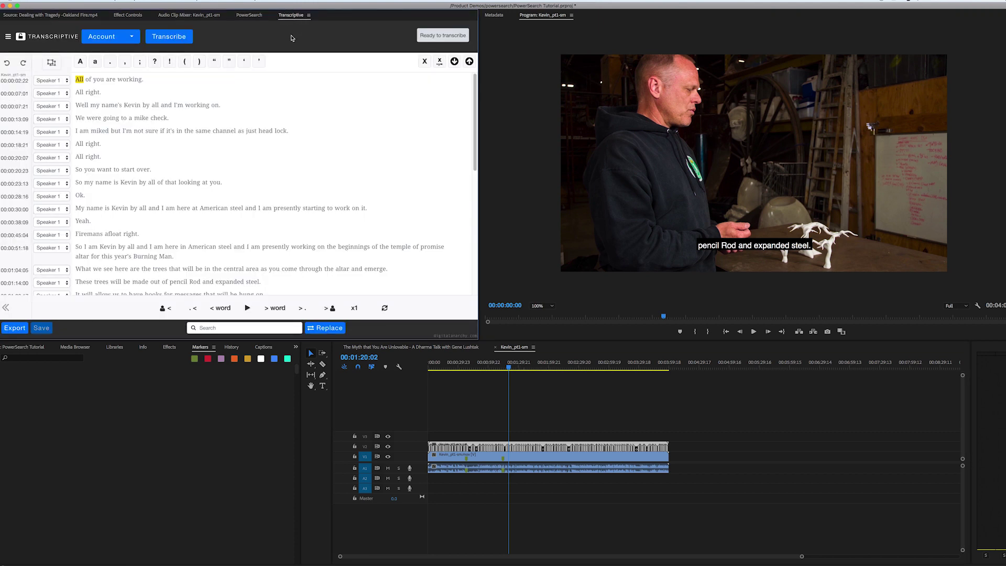